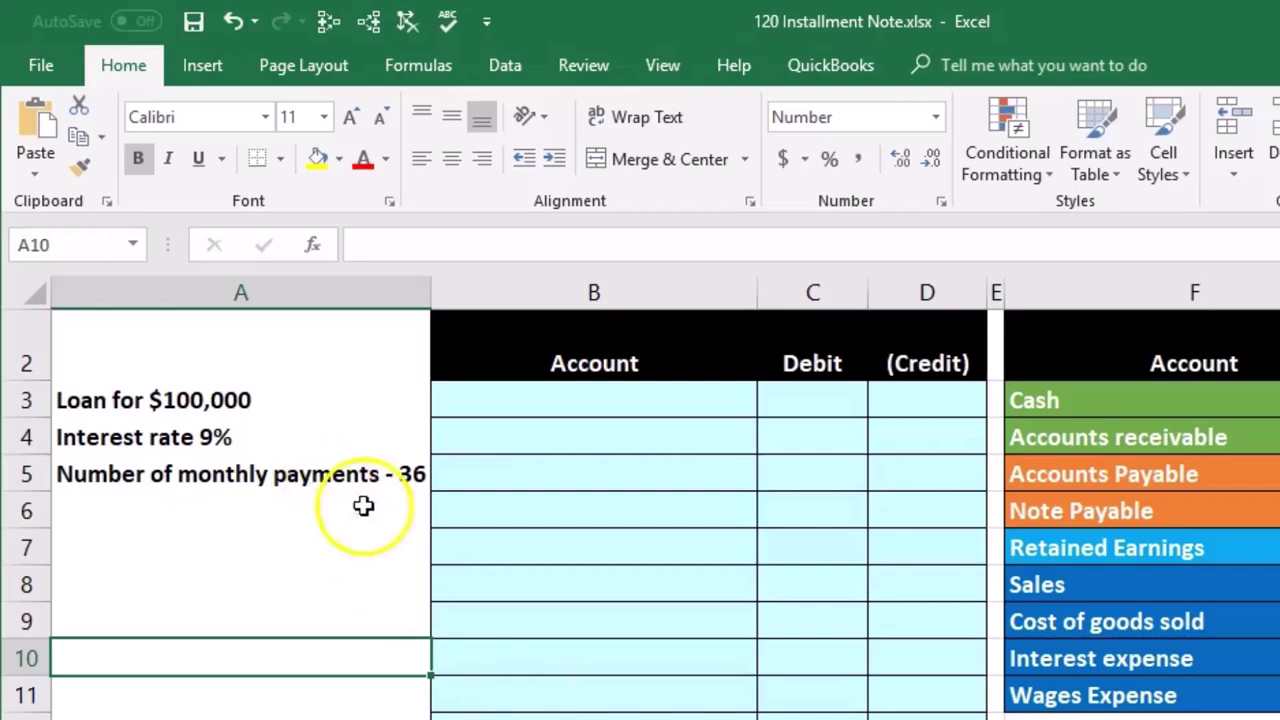
# - Examine the beginning trial balance: the accounts, their opening balances, the ADJ column and the column total formula
pyautogui.click(516, 516)
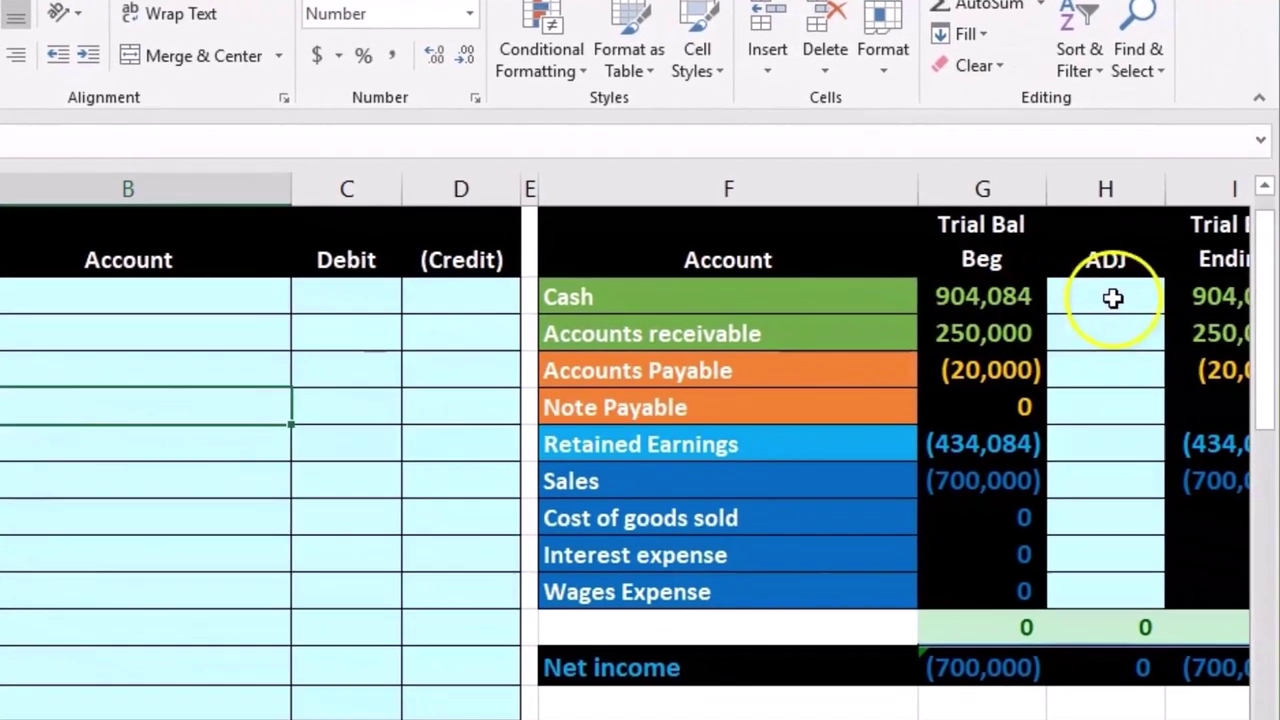
pyautogui.click(1111, 297)
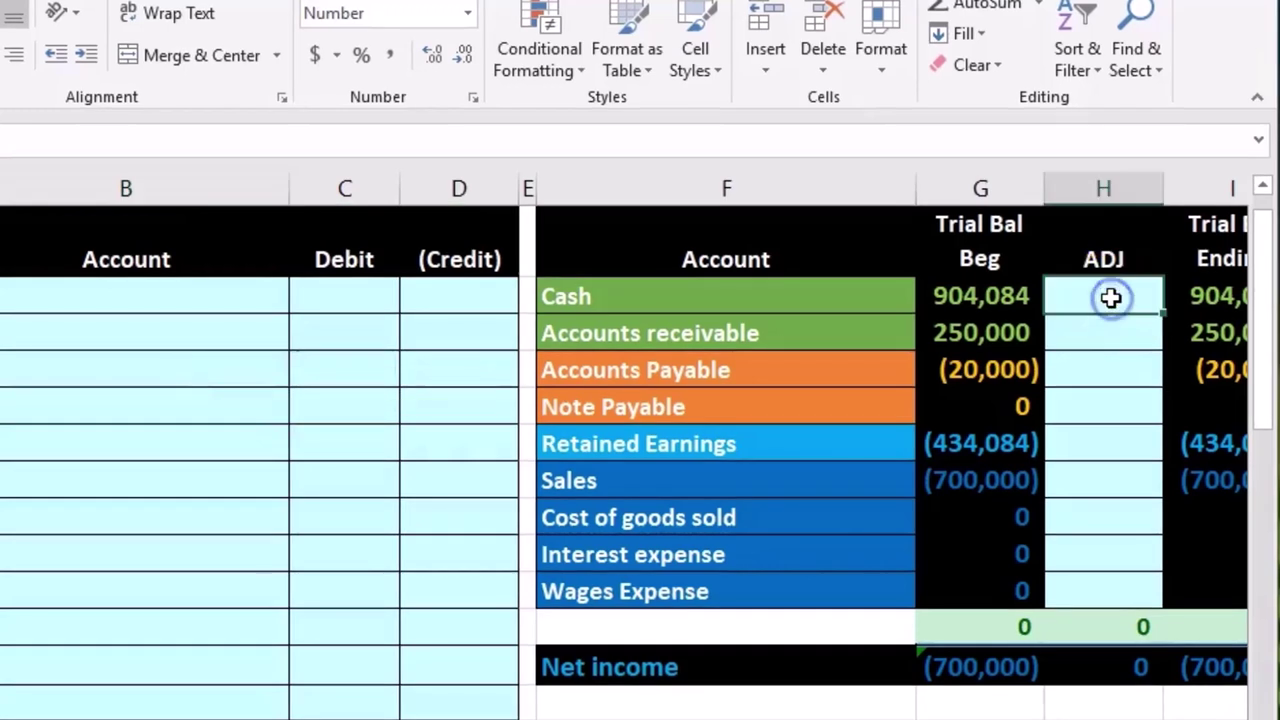
pyautogui.click(850, 295)
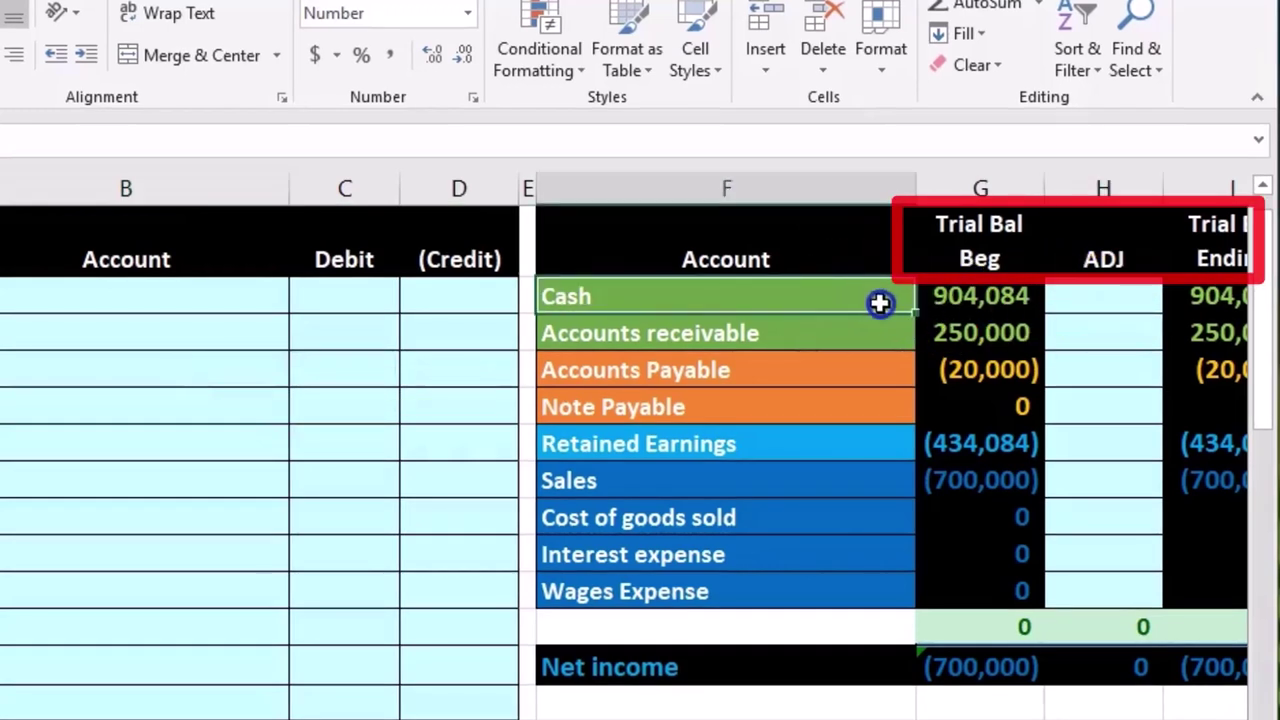
pyautogui.moveTo(905, 307)
pyautogui.mouseDown()
pyautogui.moveTo(926, 300)
pyautogui.moveTo(936, 338)
pyautogui.moveTo(967, 575)
pyautogui.mouseUp()
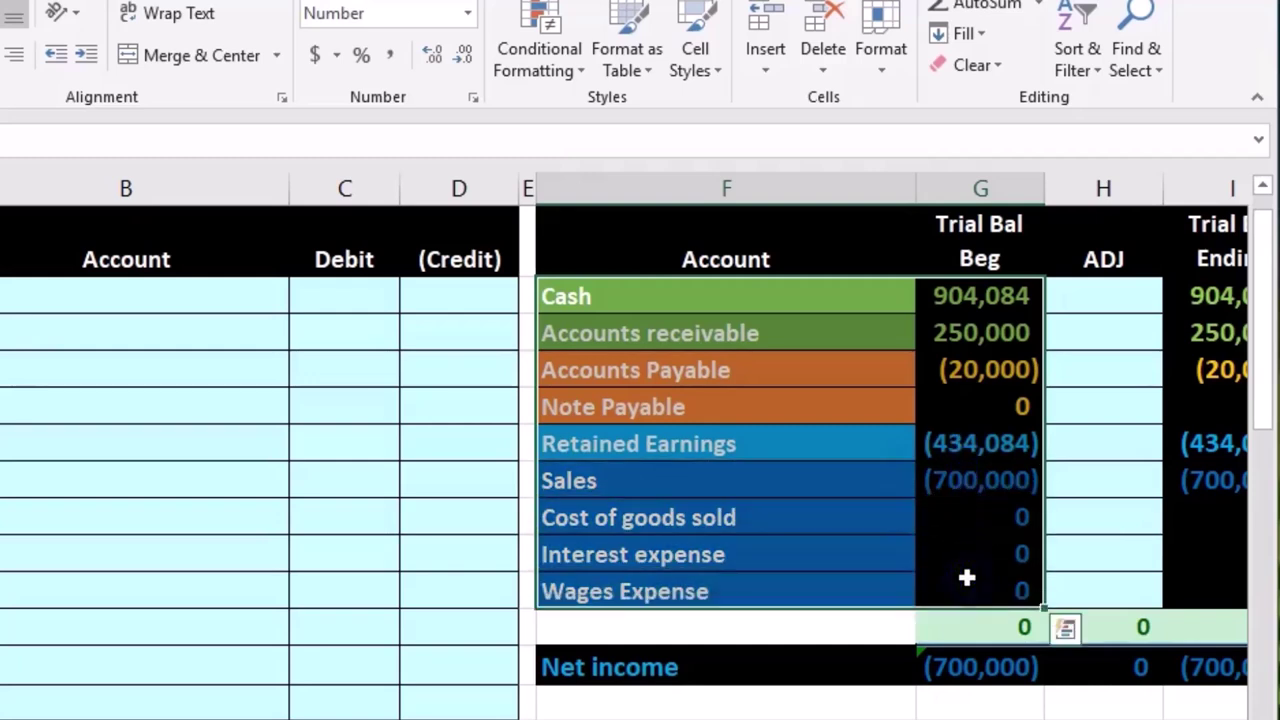
pyautogui.moveTo(1057, 337)
pyautogui.mouseDown()
pyautogui.moveTo(894, 306)
pyautogui.moveTo(1013, 337)
pyautogui.mouseUp()
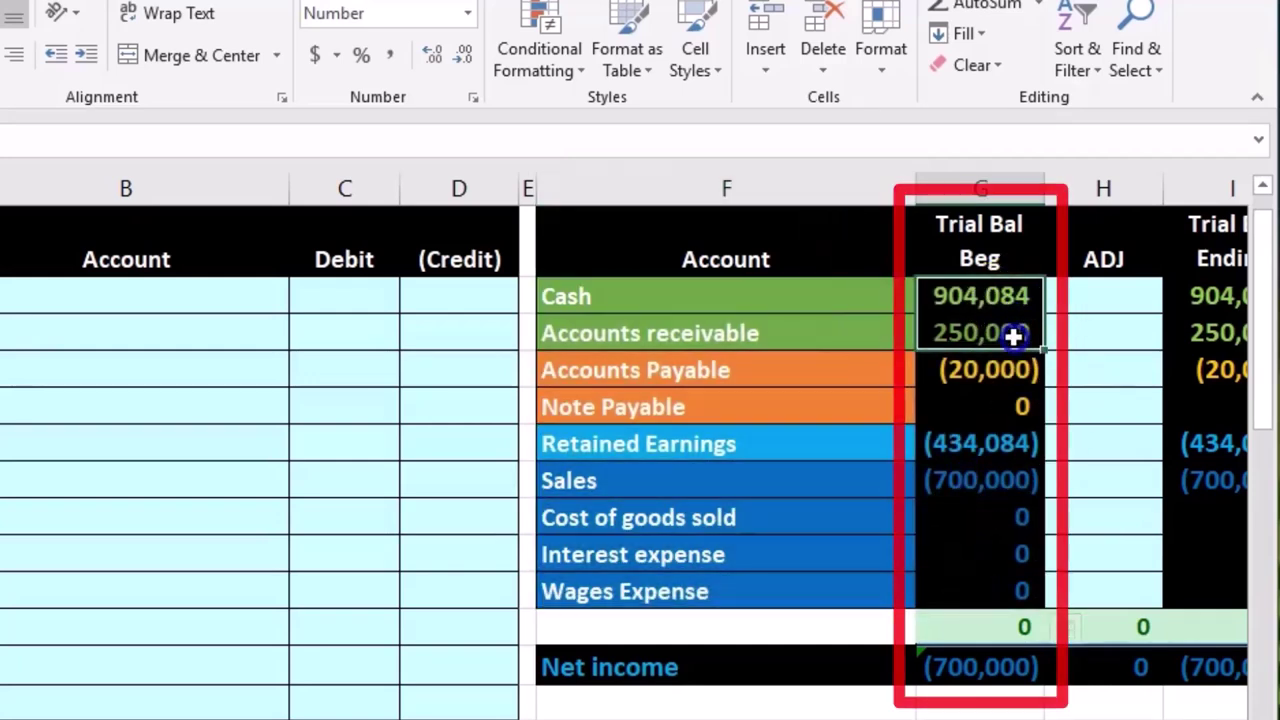
pyautogui.moveTo(1016, 420); pyautogui.dragTo(1007, 561)
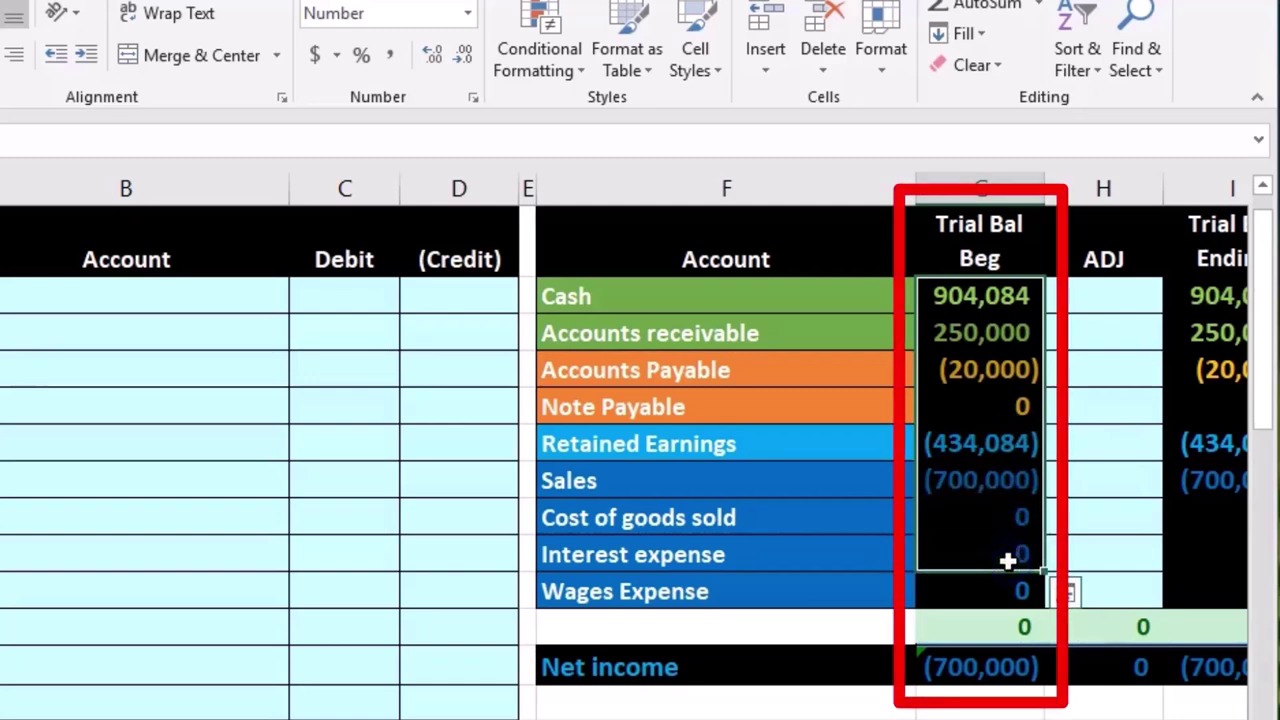
pyautogui.doubleClick(1001, 625)
pyautogui.press('Return')
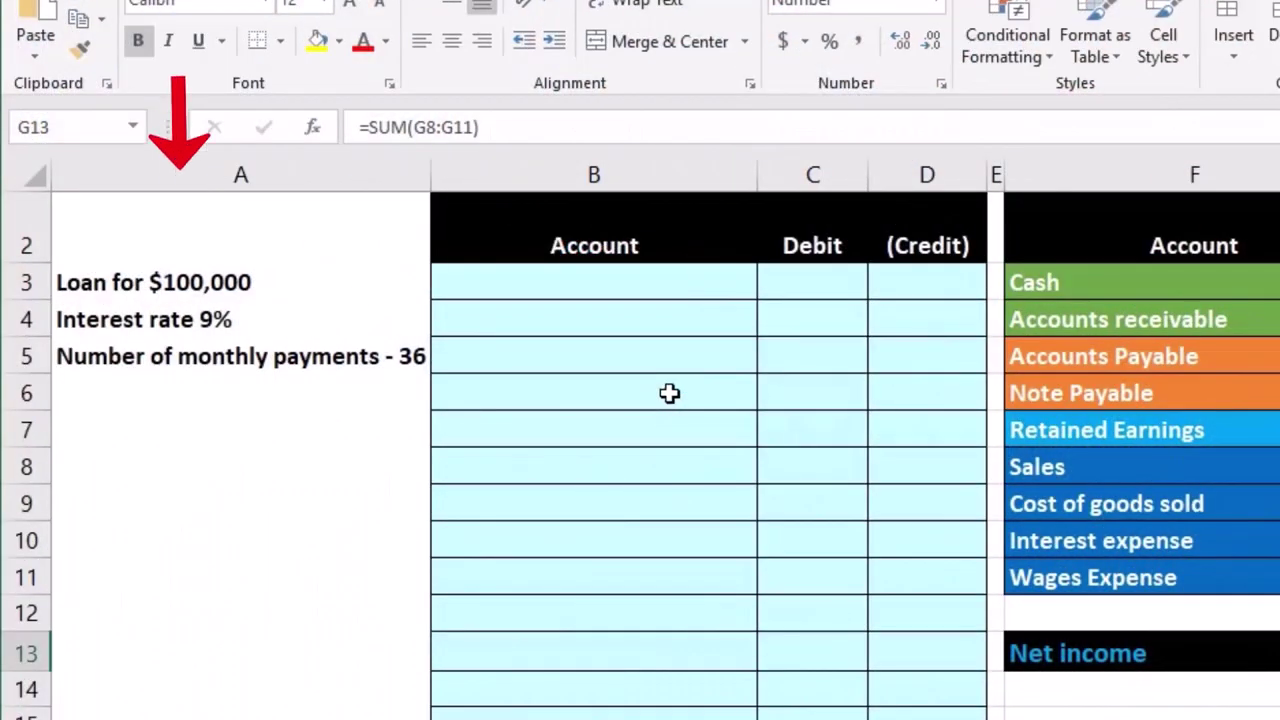
# - Review the loan terms in column A: loan amount, interest rate and number of monthly payments
pyautogui.click(403, 312)
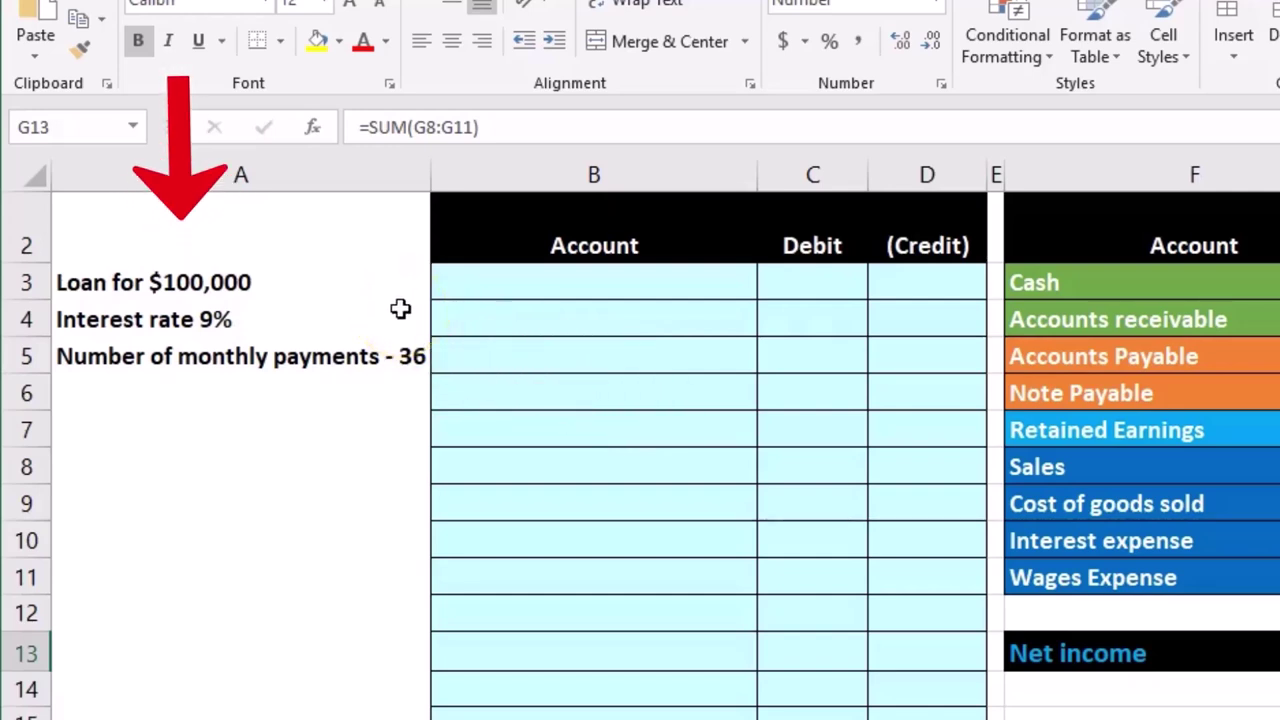
pyautogui.click(420, 322)
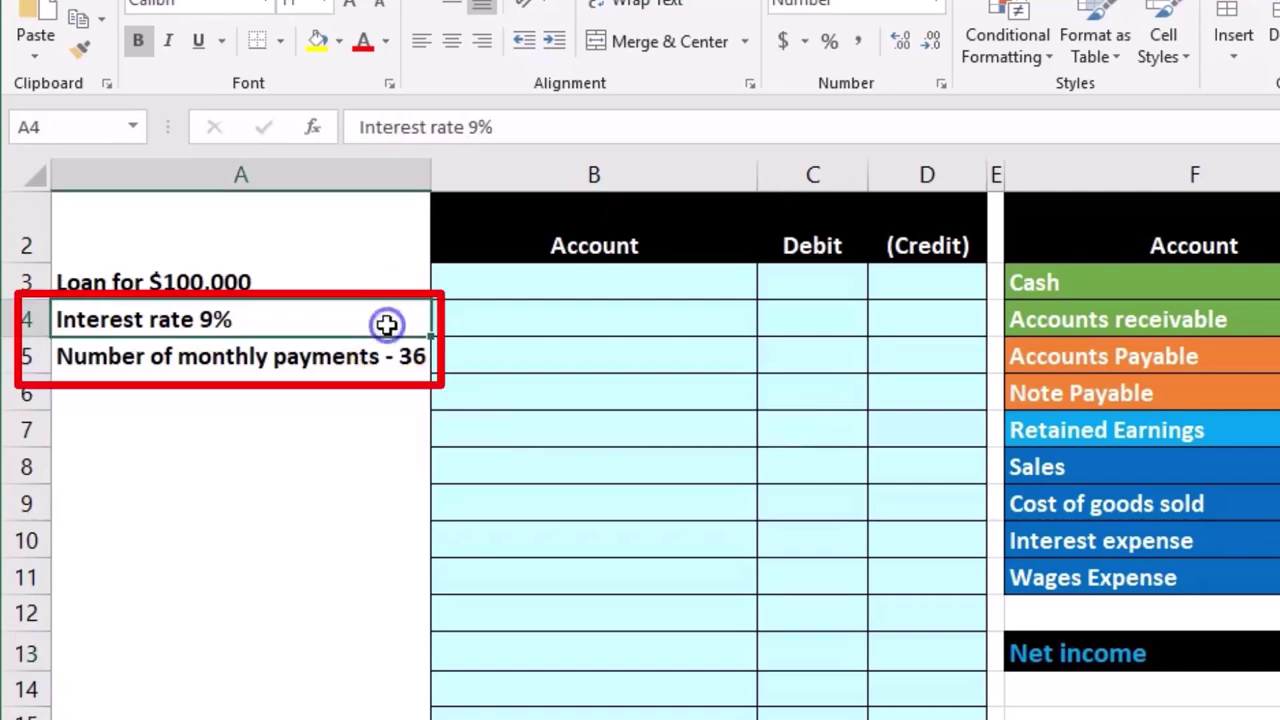
pyautogui.click(357, 391)
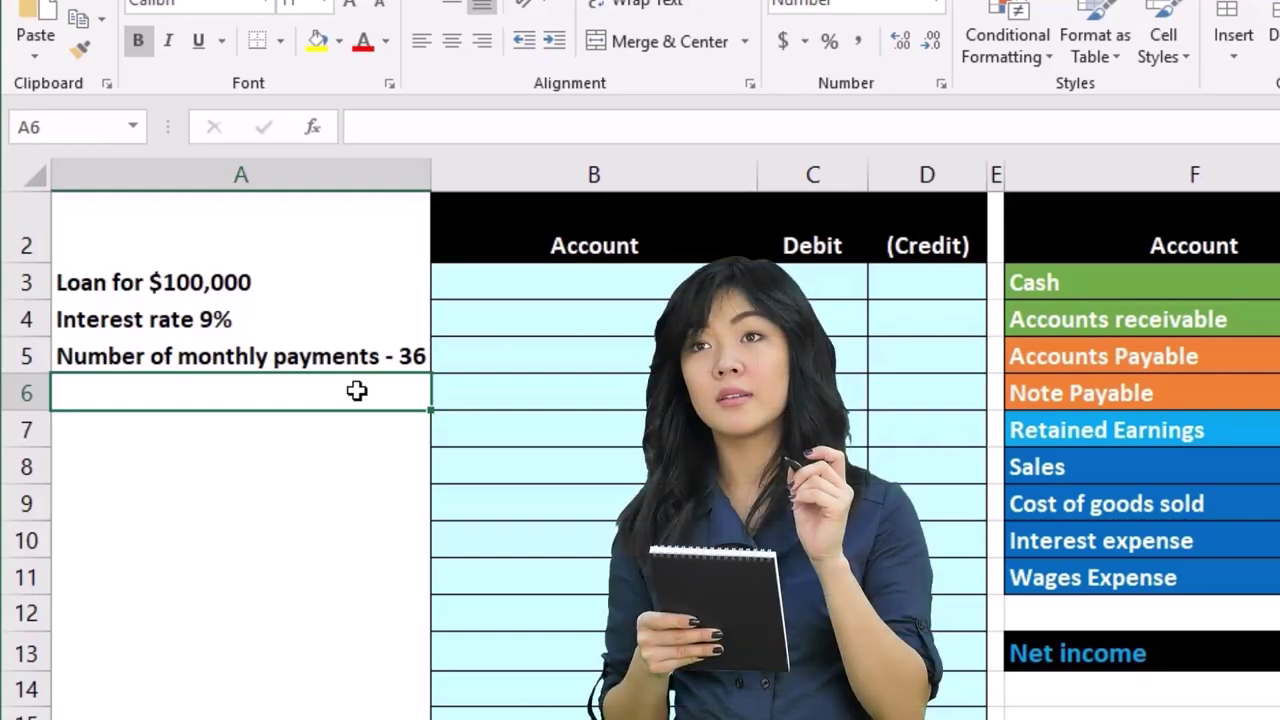
pyautogui.click(331, 318)
pyautogui.moveTo(331, 318); pyautogui.dragTo(326, 357)
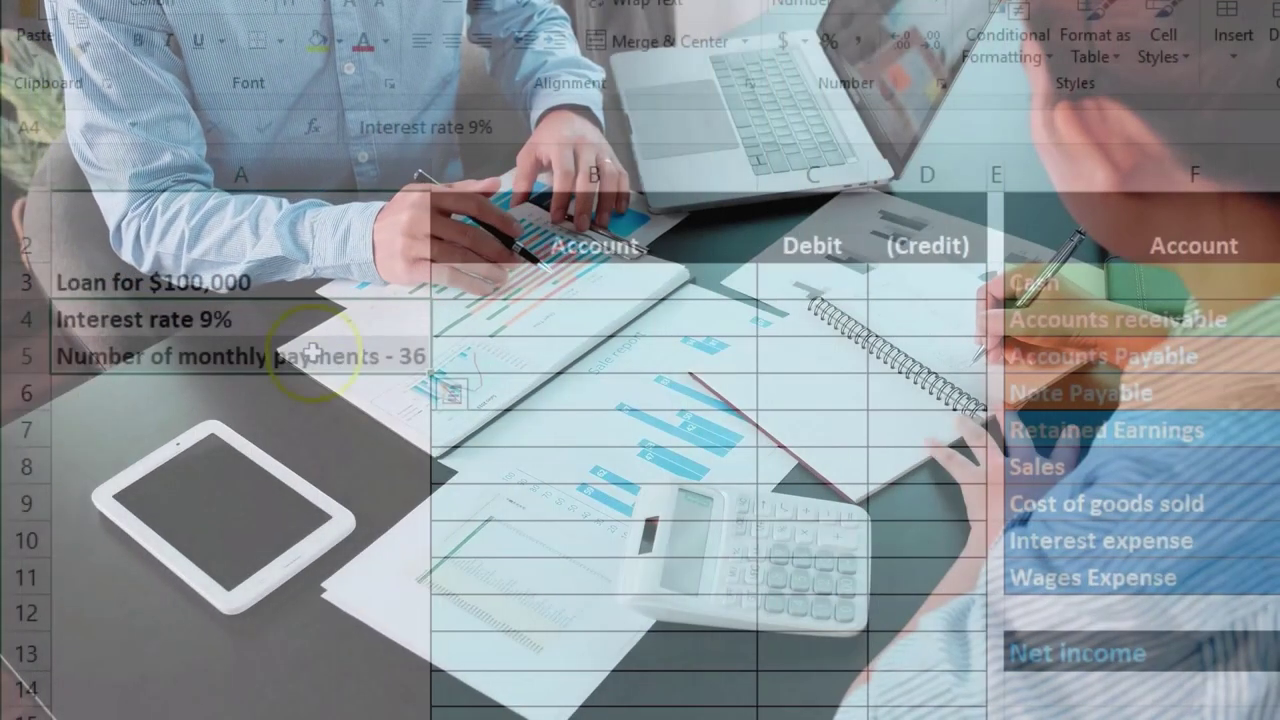
pyautogui.click(311, 281)
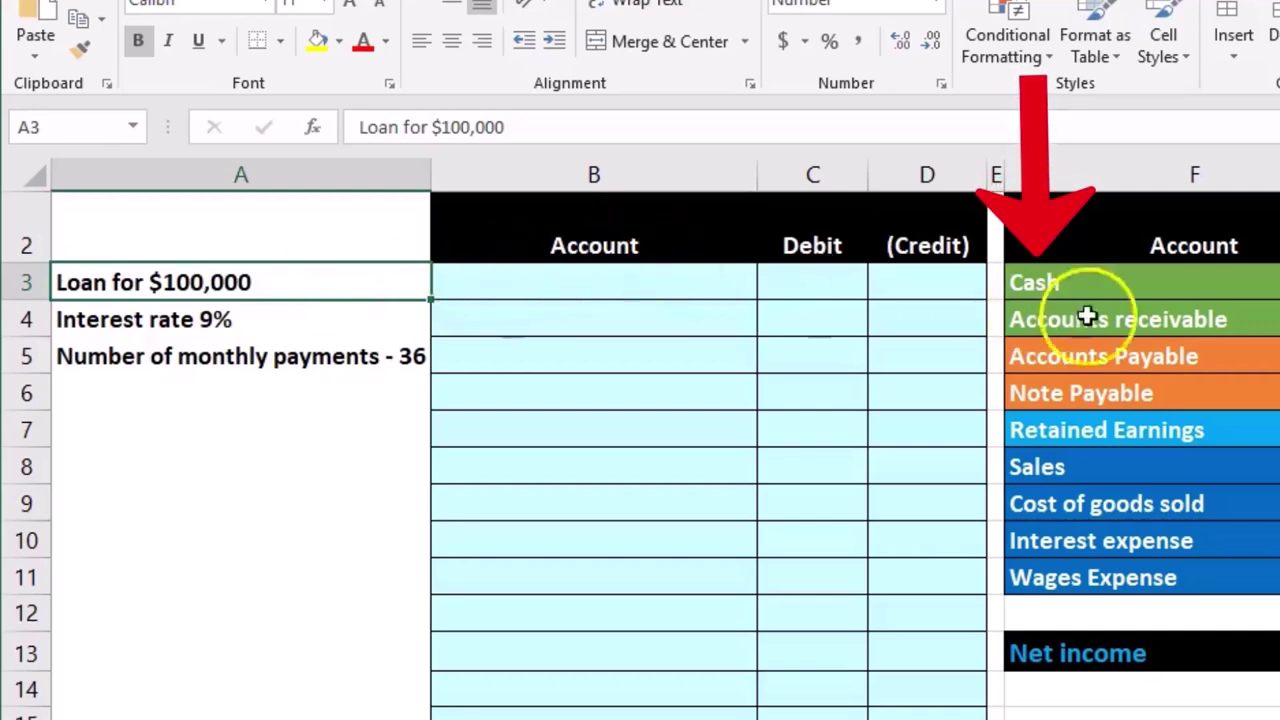
# - Copy the Cash account name from the trial balance into cell B3 of the journal entry, pasting values only
pyautogui.click(1122, 288)
pyautogui.rightClick(1120, 284)
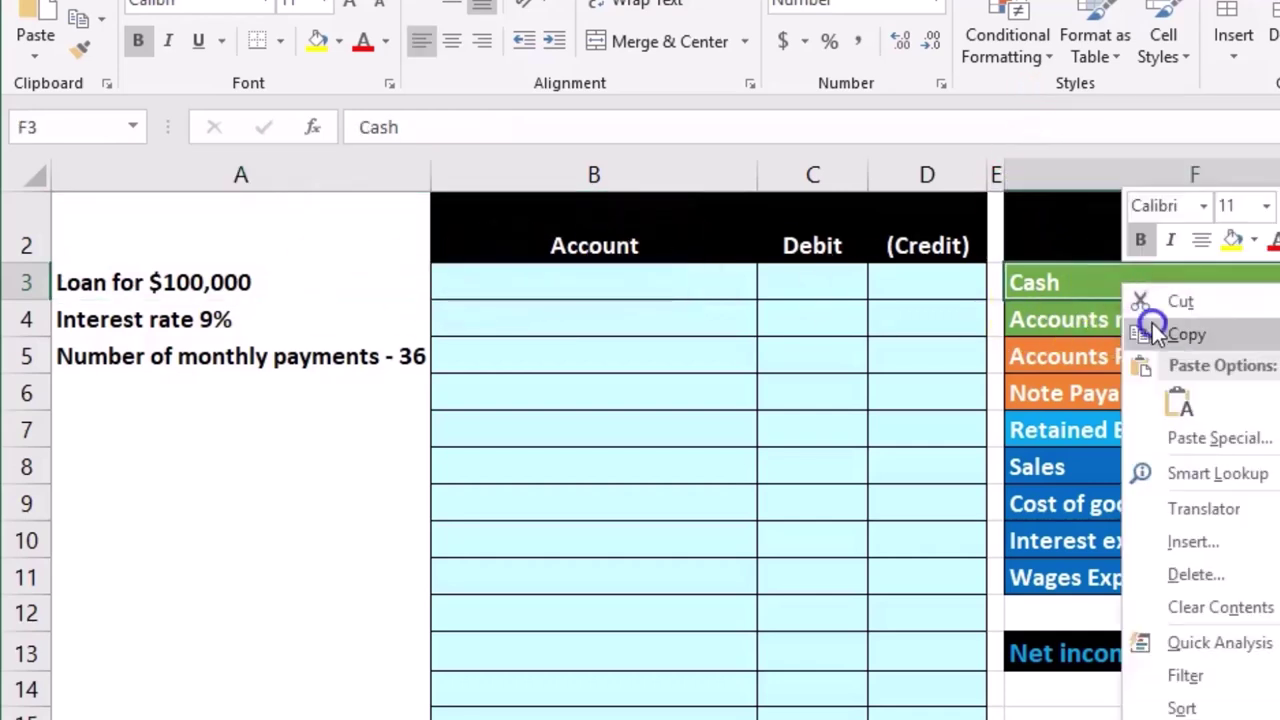
pyautogui.click(1185, 334)
pyautogui.click(665, 277)
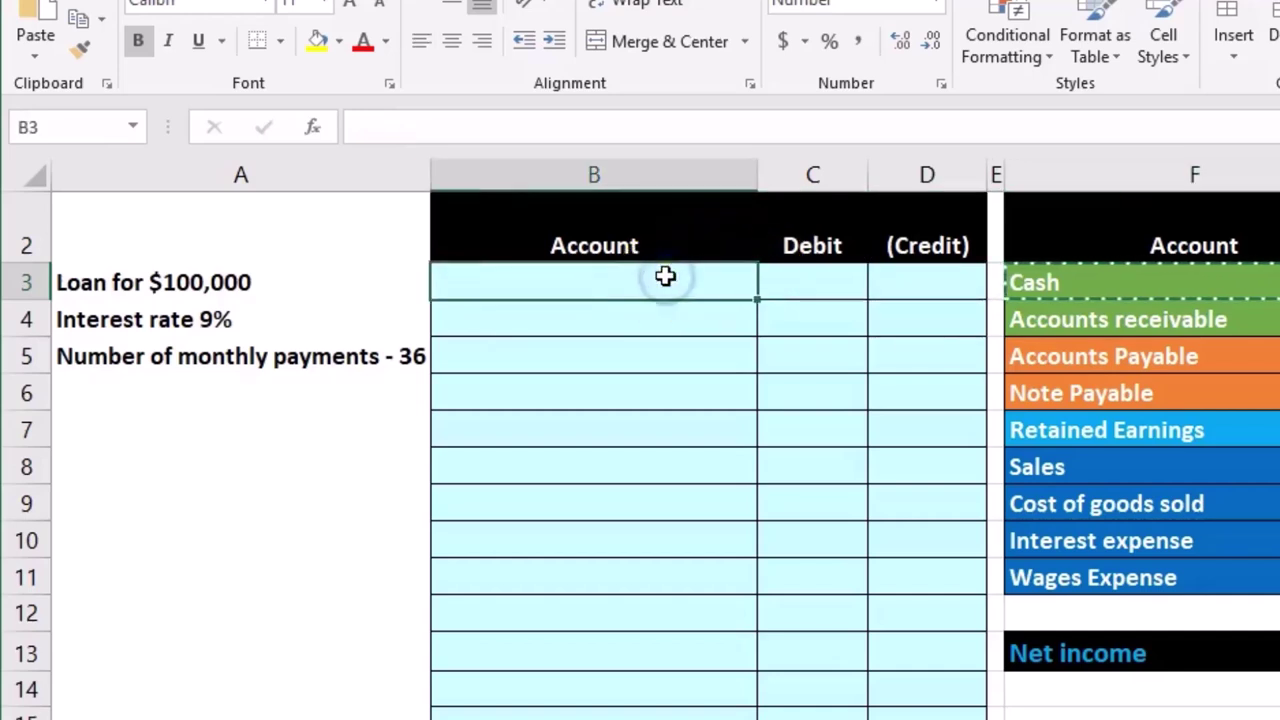
pyautogui.rightClick(665, 277)
pyautogui.click(766, 395)
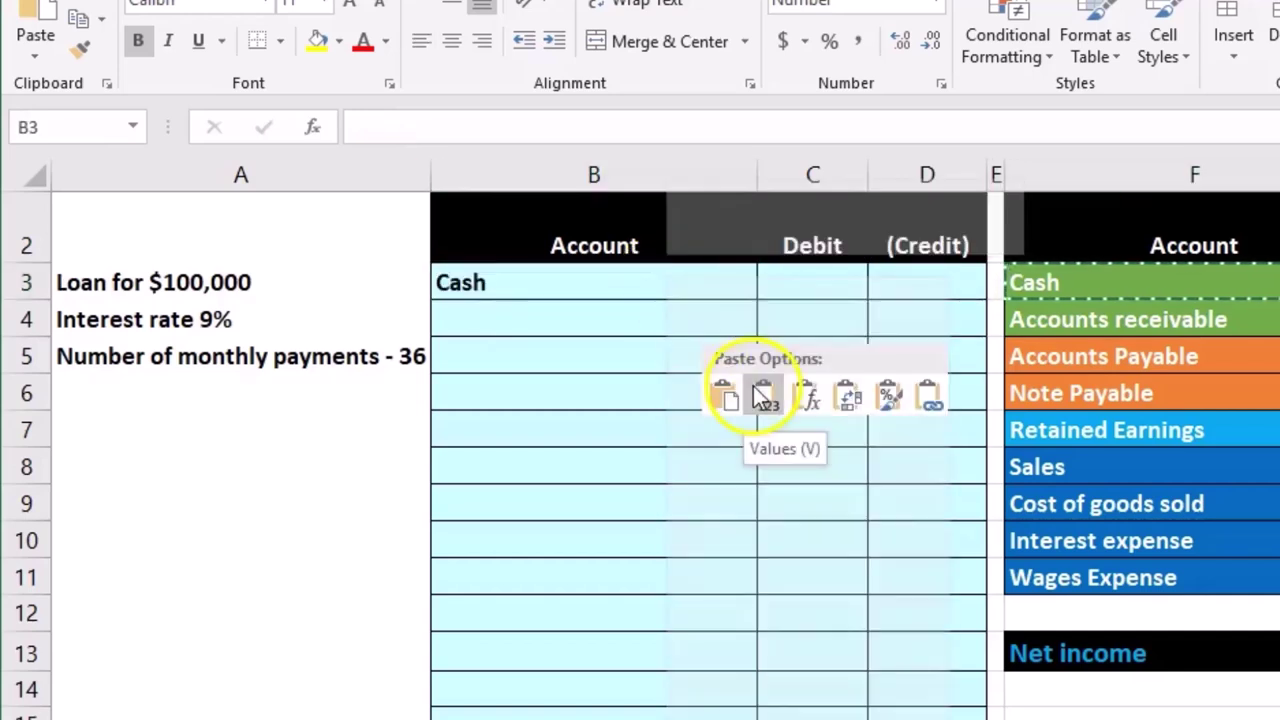
# - Enter 100,000 as the debit for Cash in cell C3
pyautogui.click(792, 289)
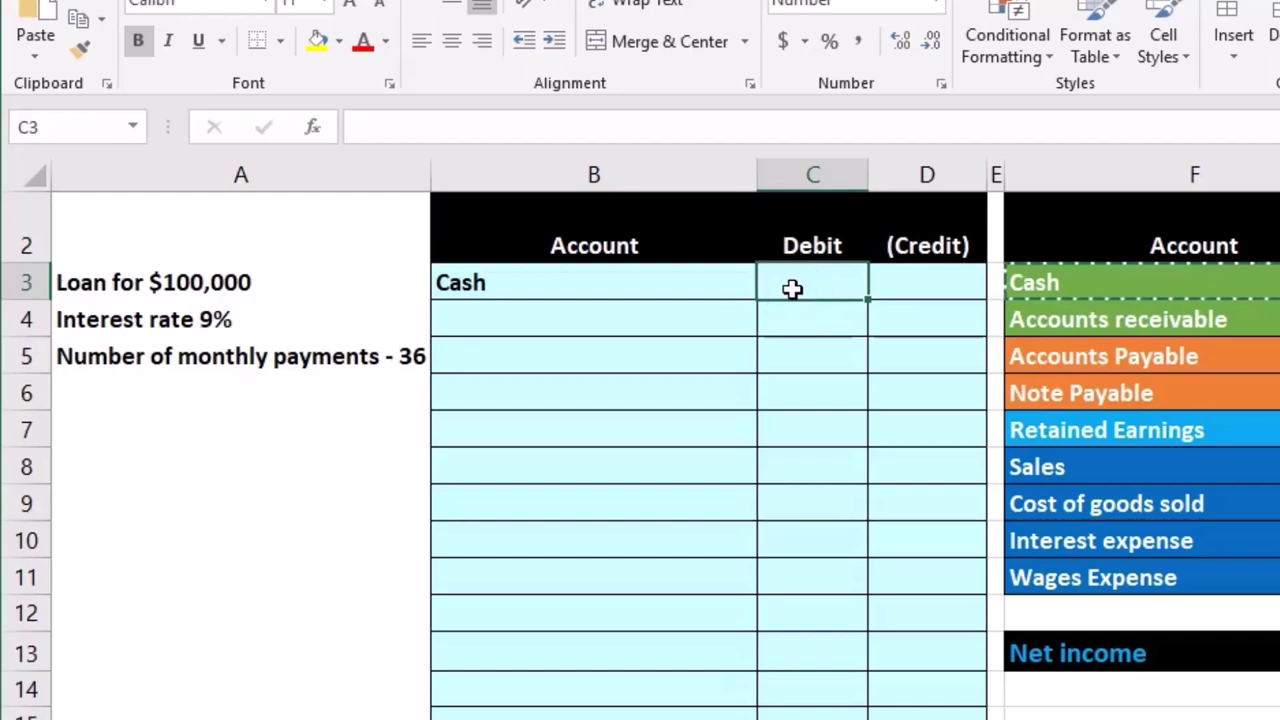
pyautogui.write('1')
pyautogui.write('00,000')
pyautogui.press('Return')
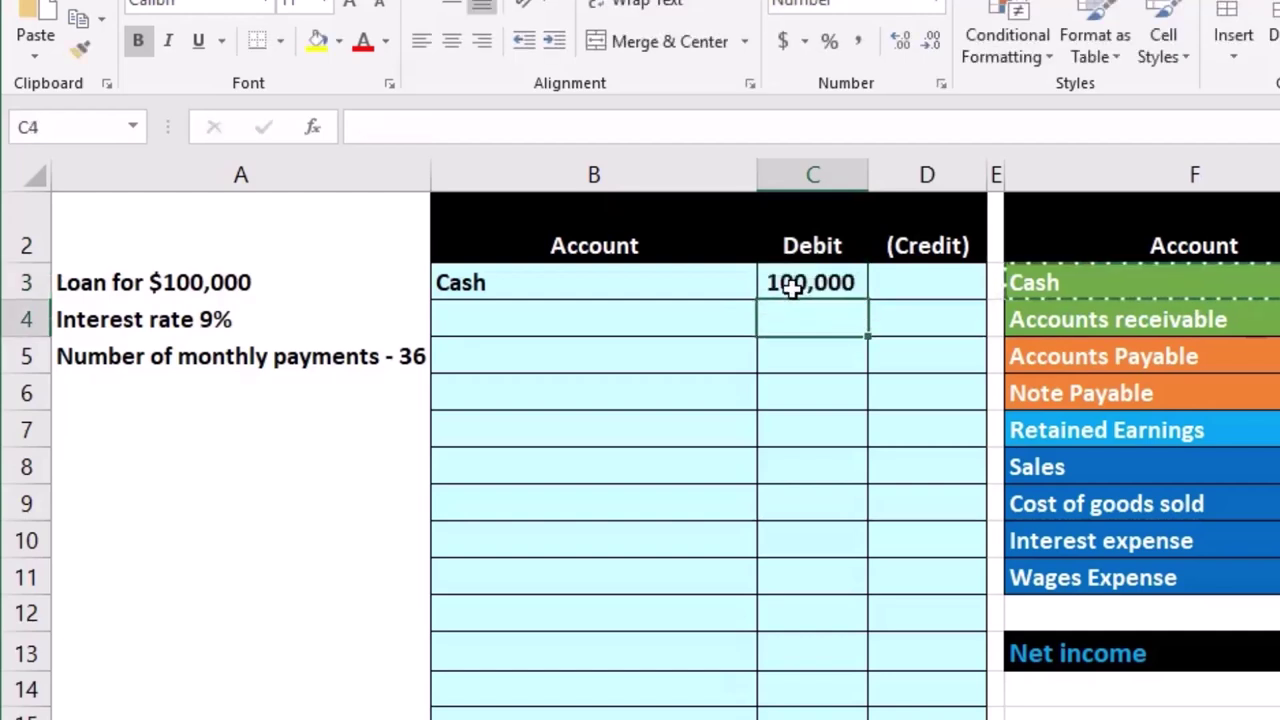
# - Enter the matching credit in cell D4 as the negative of the Cash debit in C3
pyautogui.press('Right')
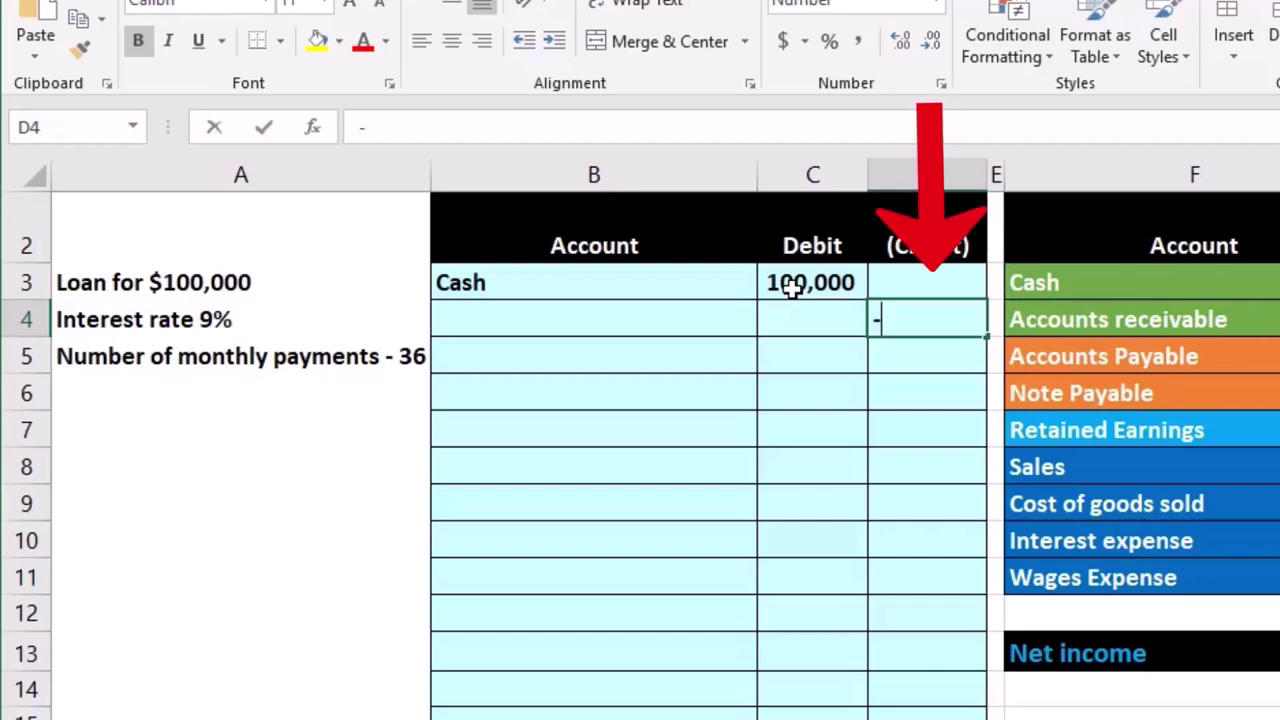
pyautogui.write('-')
pyautogui.click(790, 287)
pyautogui.press('Return')
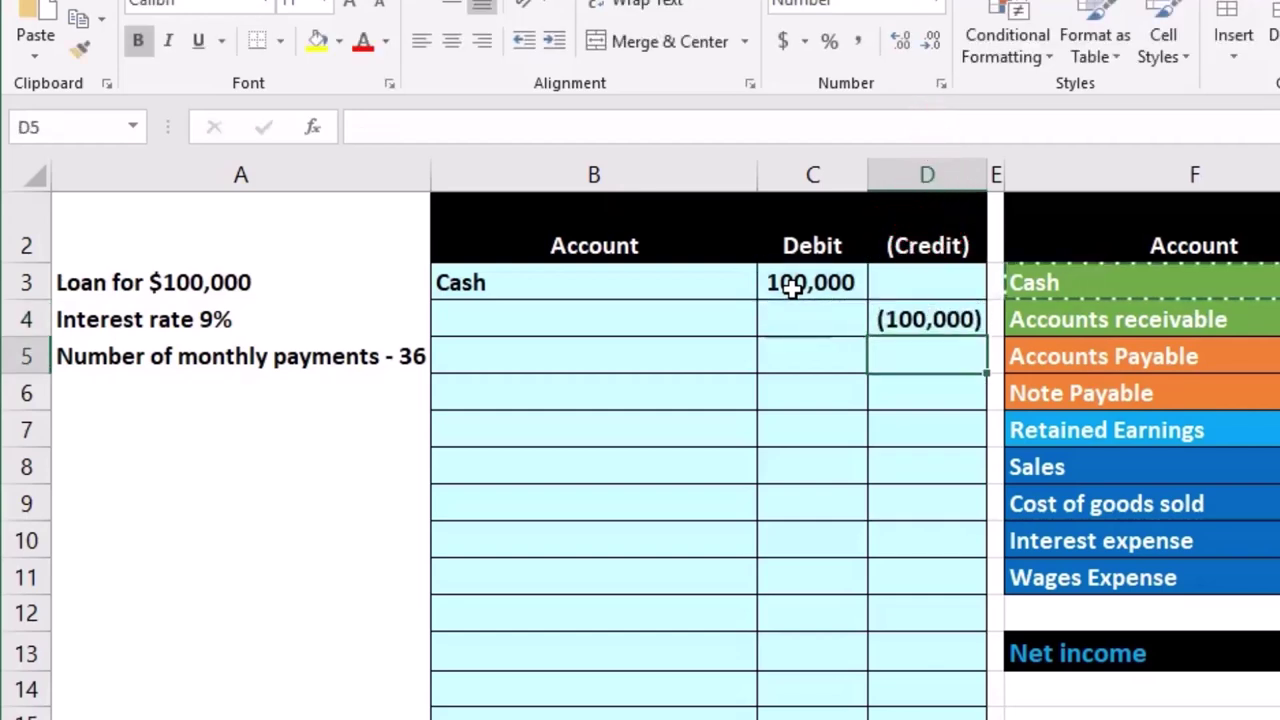
pyautogui.click(893, 325)
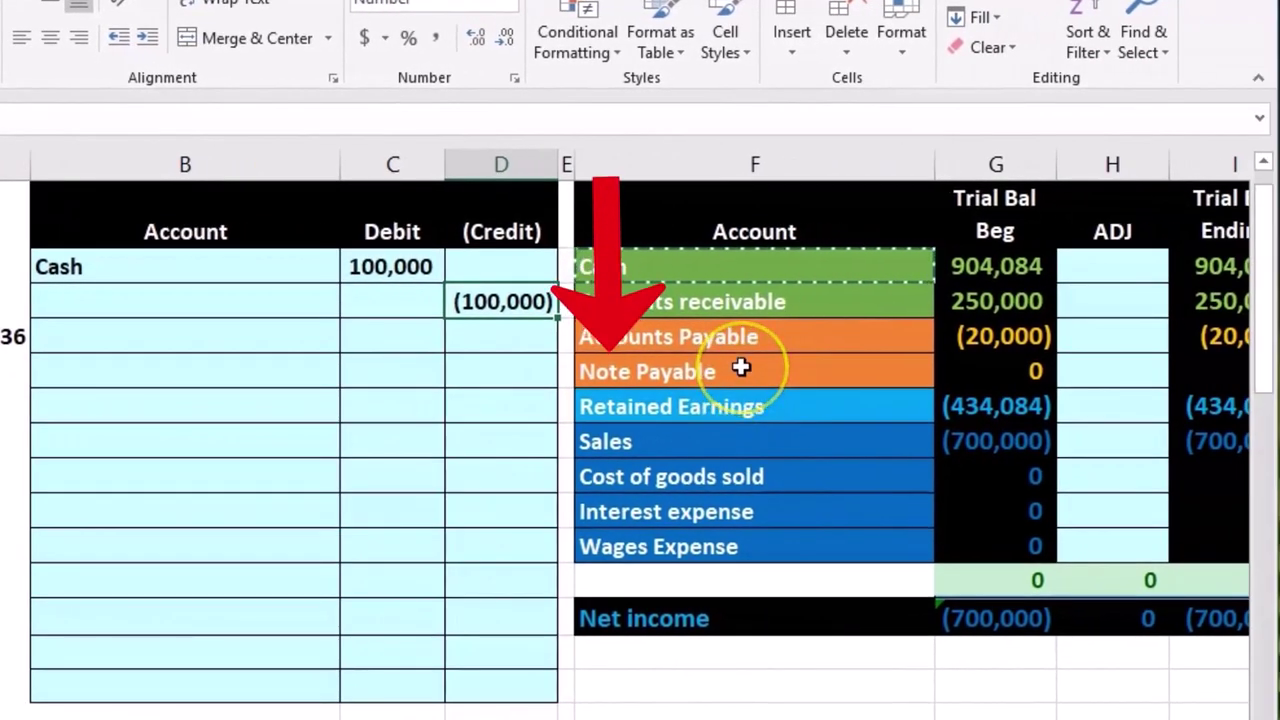
# - Copy the Note Payable account name from the trial balance into cell B4 of the journal entry, pasting values only
pyautogui.click(740, 368)
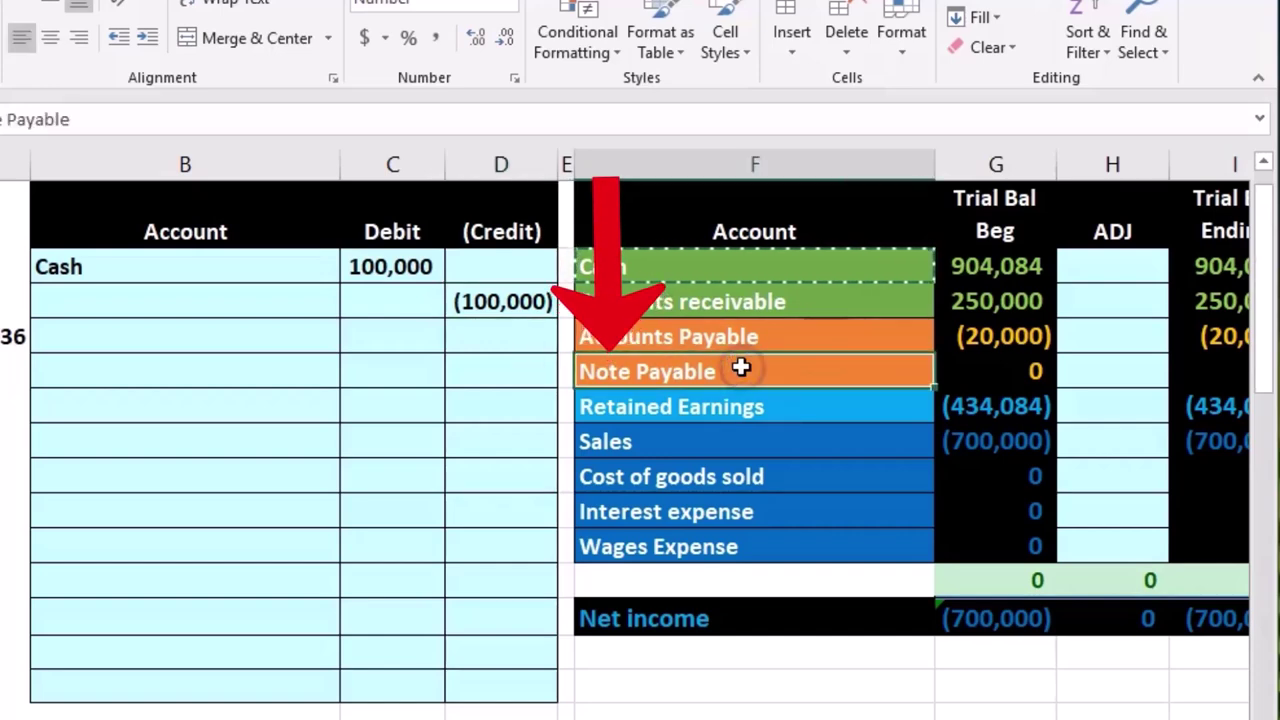
pyautogui.rightClick(748, 376)
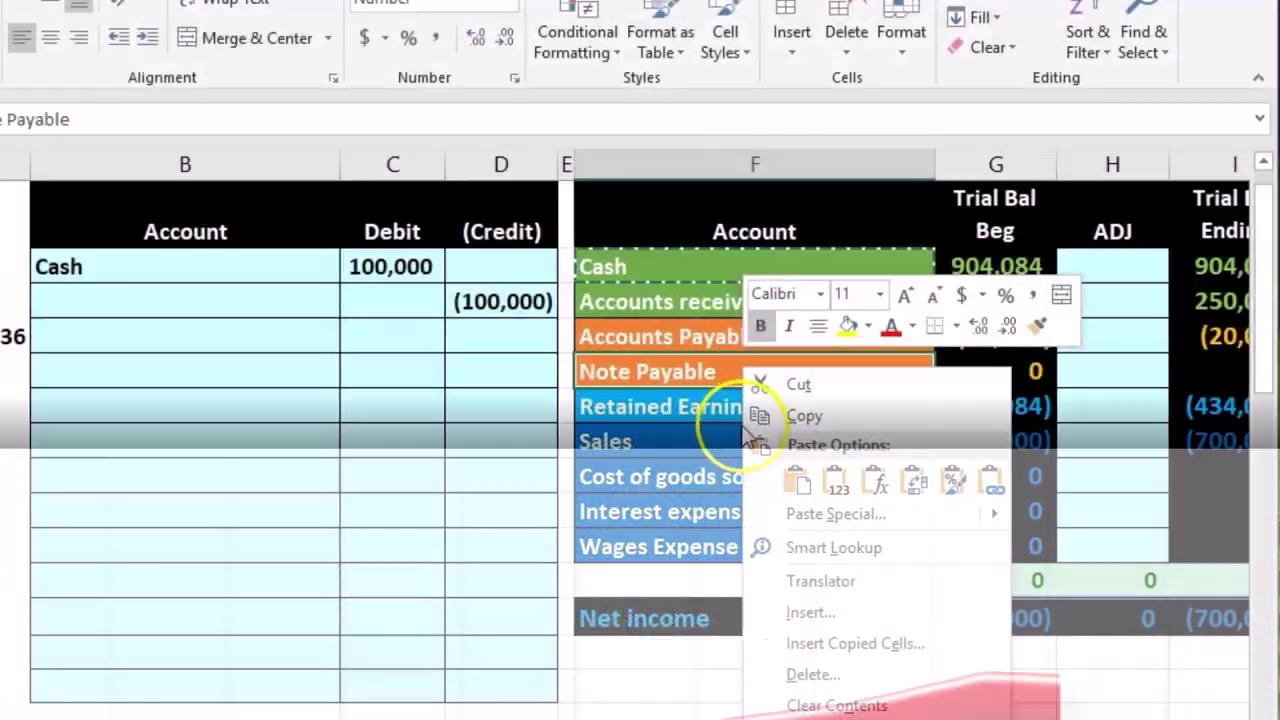
pyautogui.click(778, 416)
pyautogui.click(290, 297)
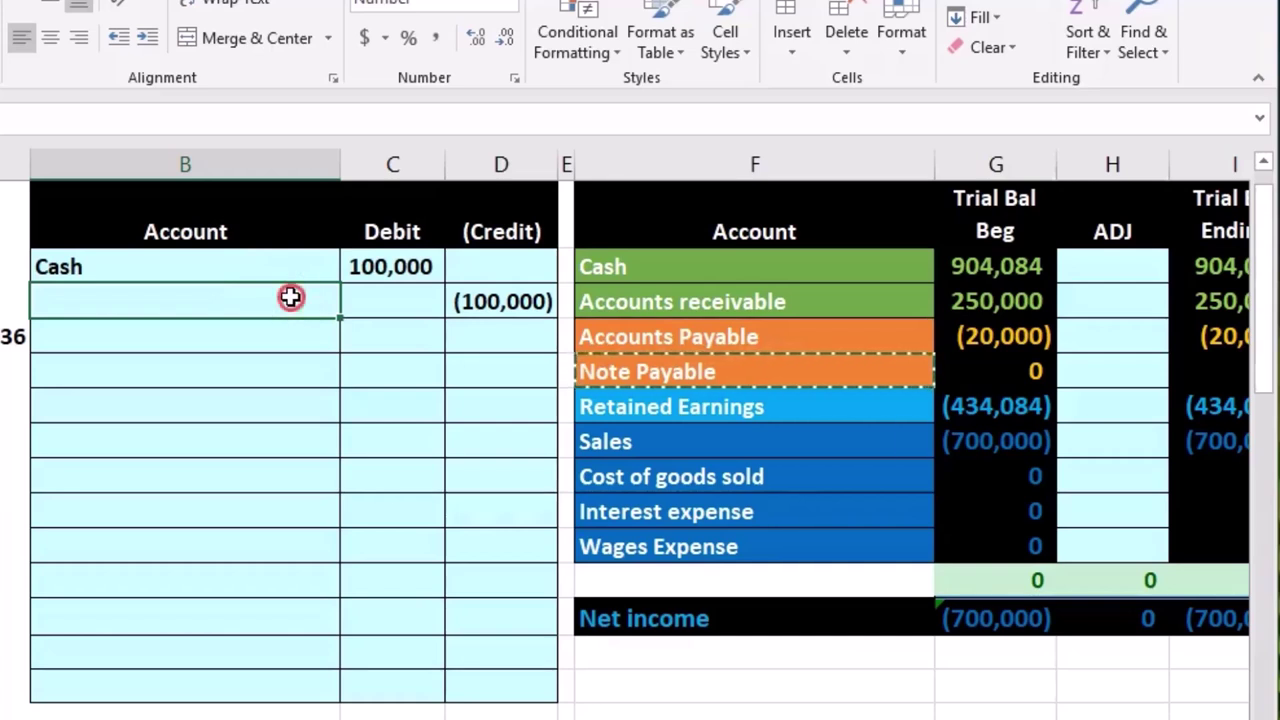
pyautogui.rightClick(290, 297)
pyautogui.click(386, 408)
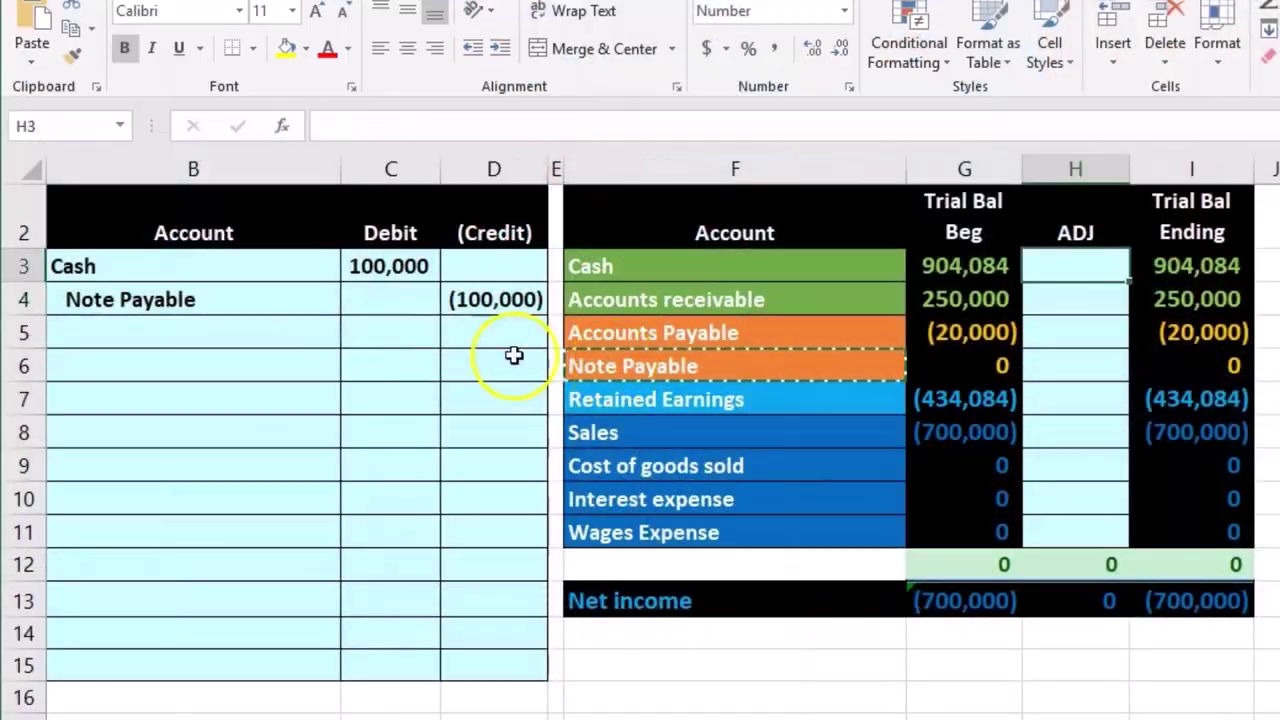
# - Post the Cash debit to the ADJ column by linking H3 to the journal entry amount in C3
pyautogui.moveTo(272, 275); pyautogui.dragTo(354, 277)
pyautogui.click(843, 263)
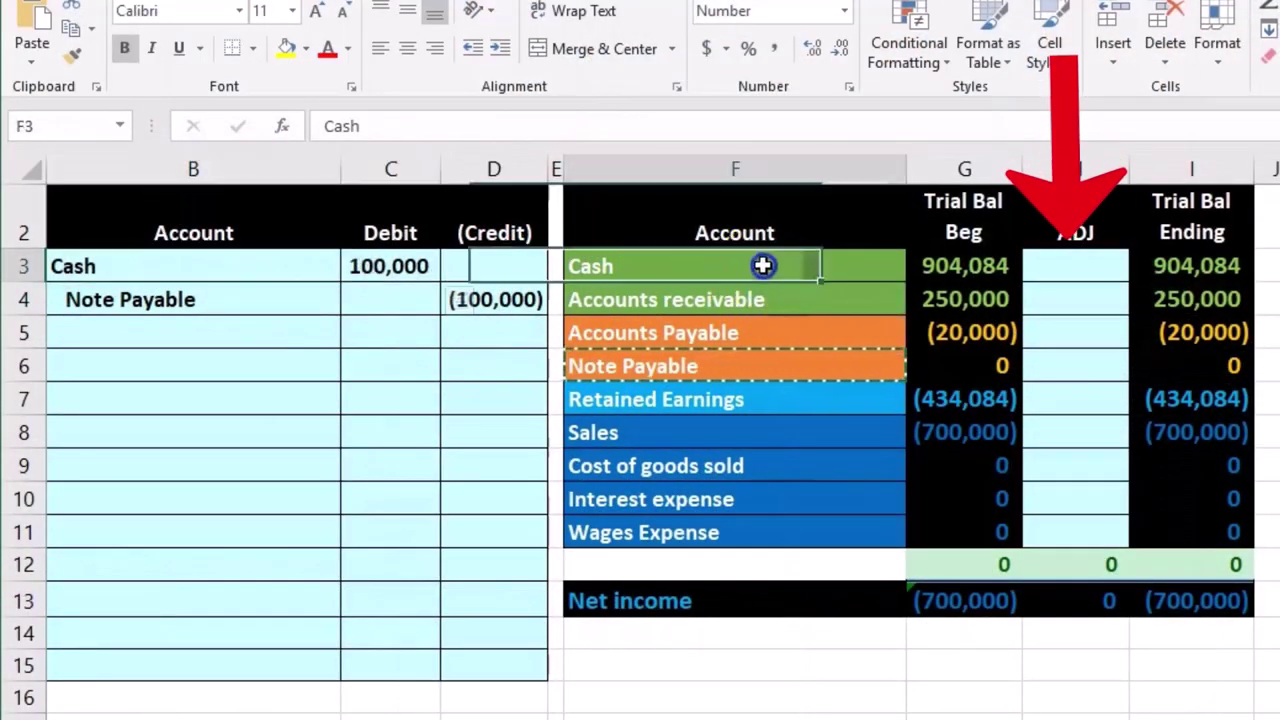
pyautogui.click(917, 269)
pyautogui.click(1096, 271)
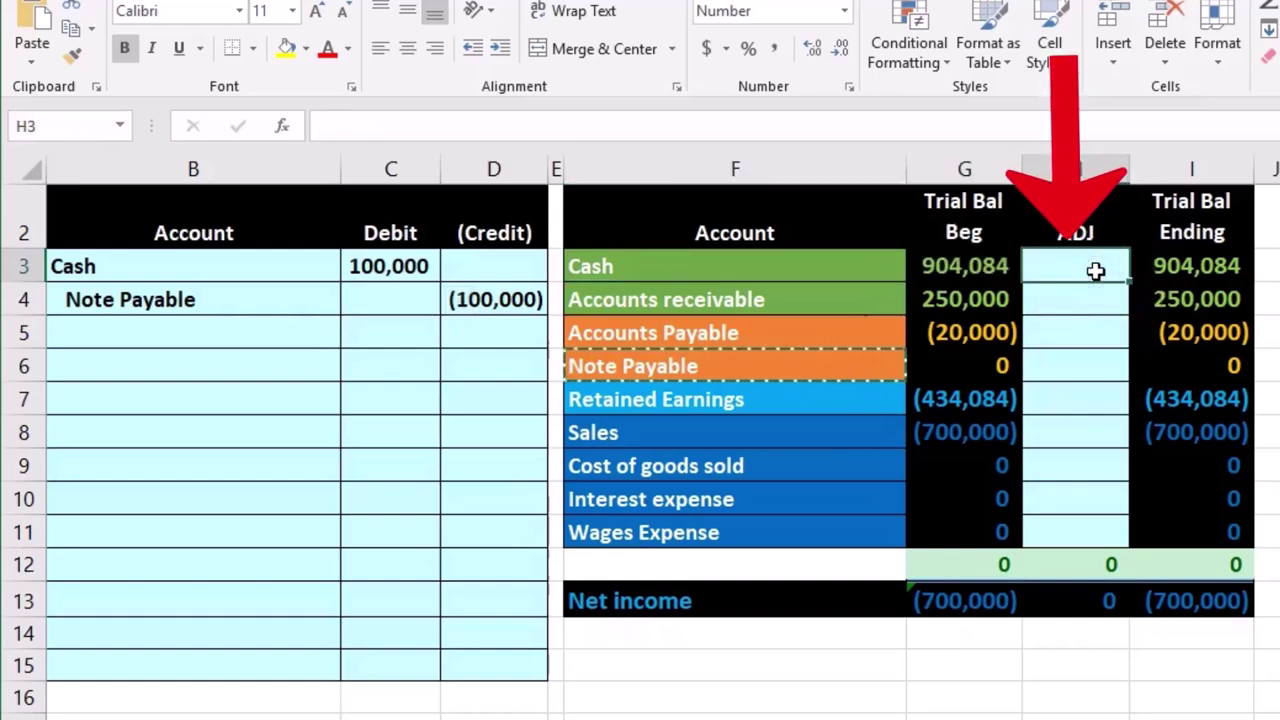
pyautogui.write('=')
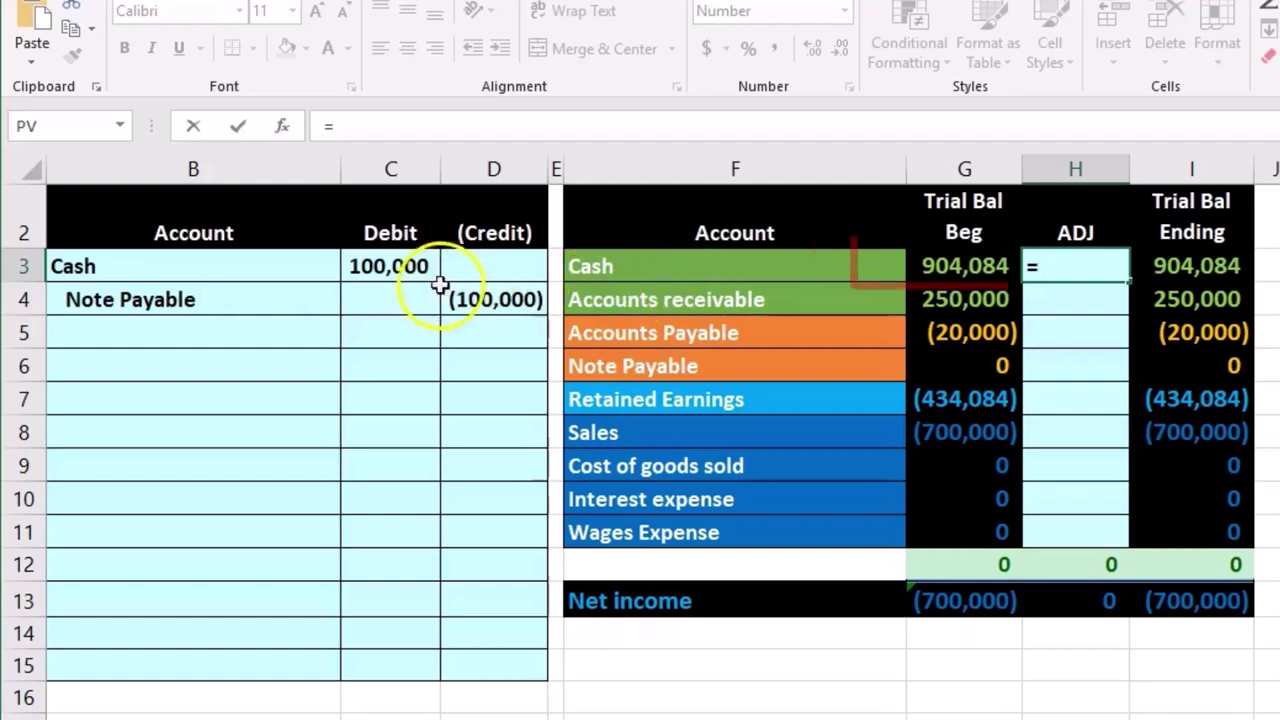
pyautogui.click(415, 280)
pyautogui.press('Return')
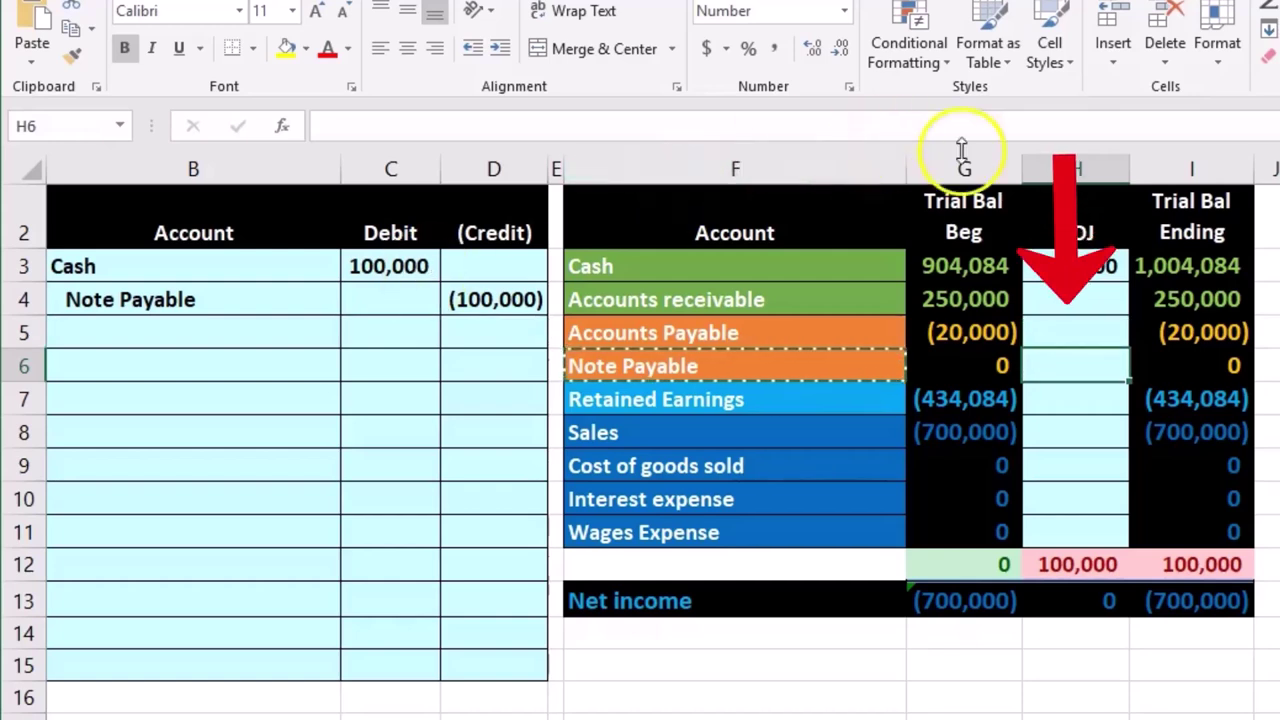
# - Post the Note Payable credit to the ADJ column by linking H6 to the journal entry amount in D4
pyautogui.moveTo(237, 289); pyautogui.dragTo(458, 290)
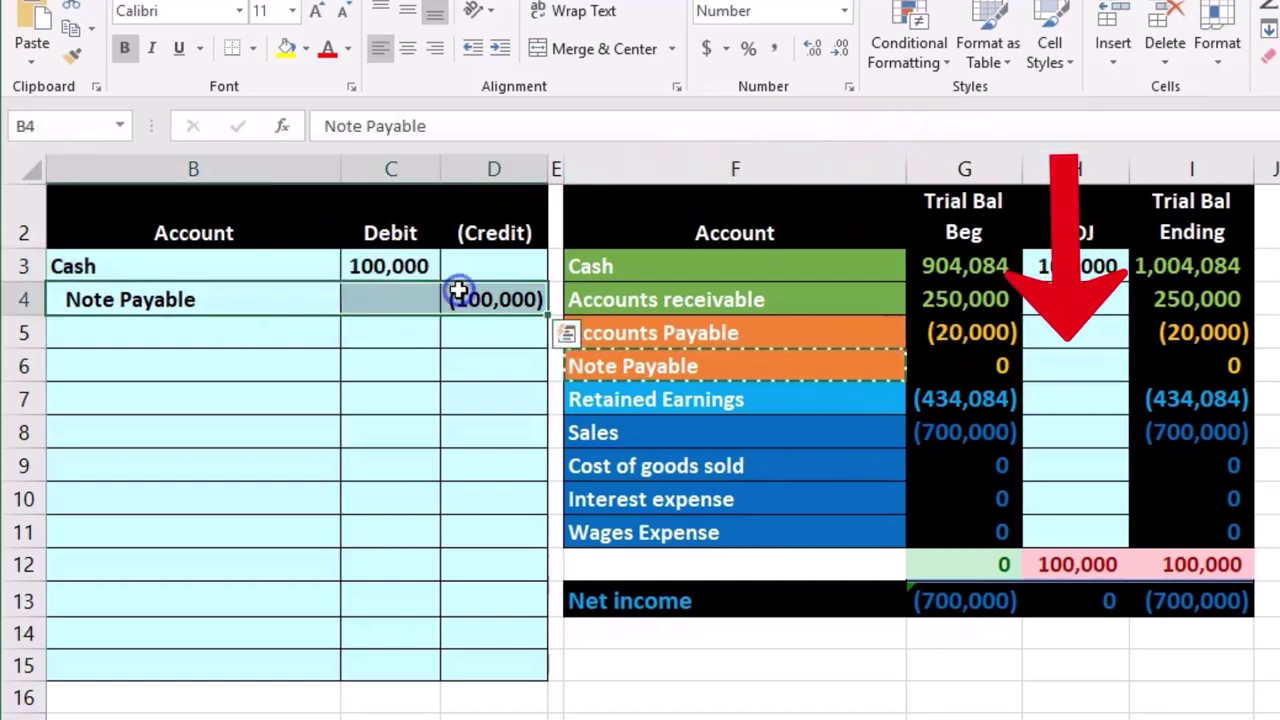
pyautogui.click(1061, 365)
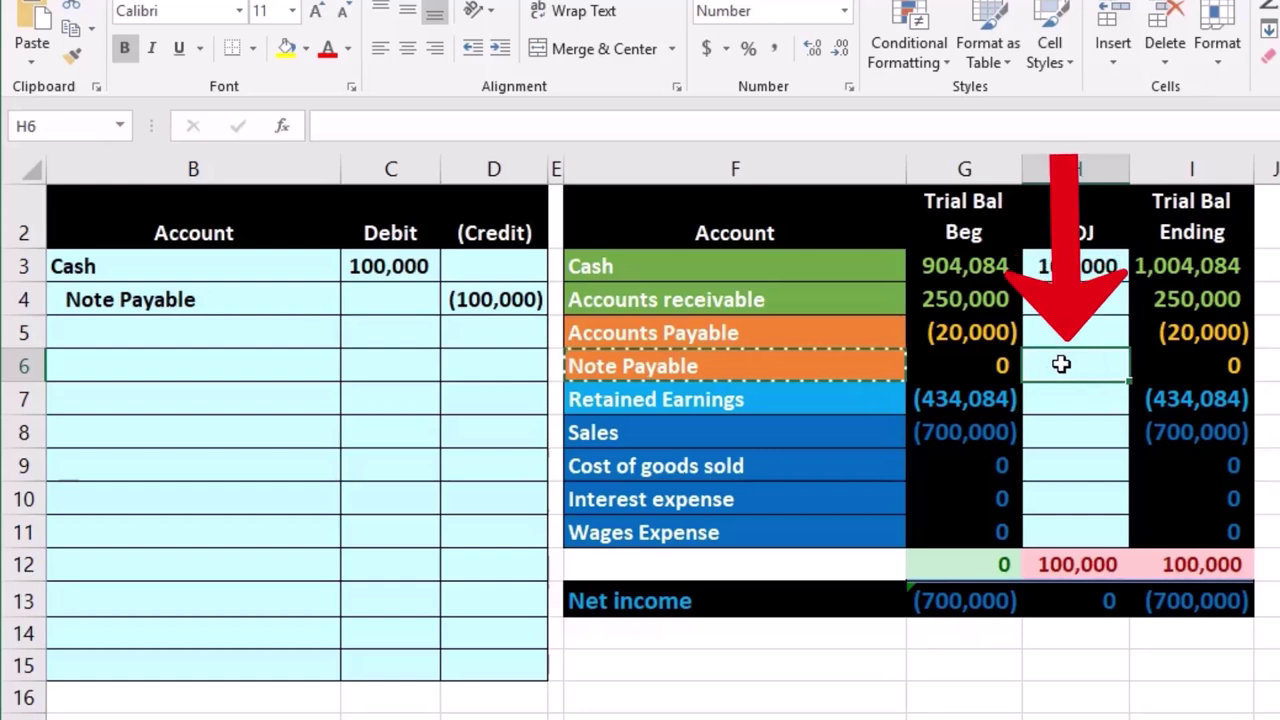
pyautogui.write('=')
pyautogui.click(525, 311)
pyautogui.press('Return')
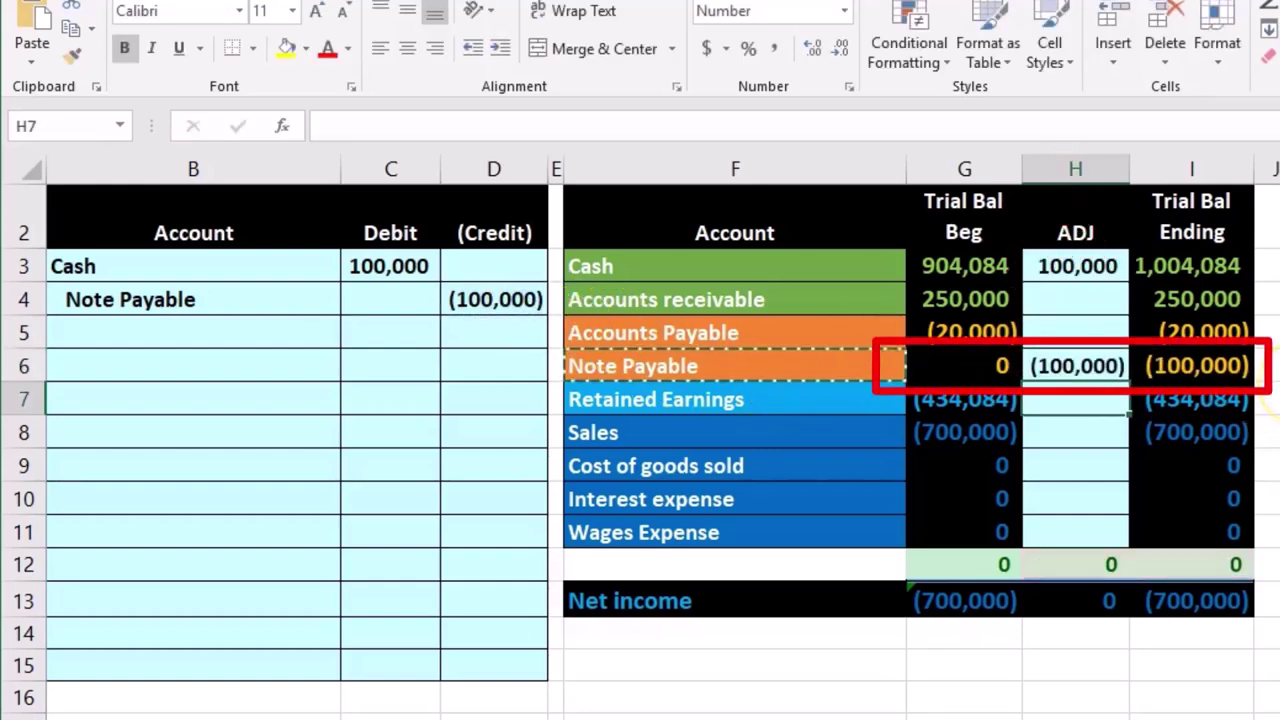
# - Check the ending trial balance for Cash, Note Payable and the income statement accounts from Sales to Wages Expense
pyautogui.click(1200, 266)
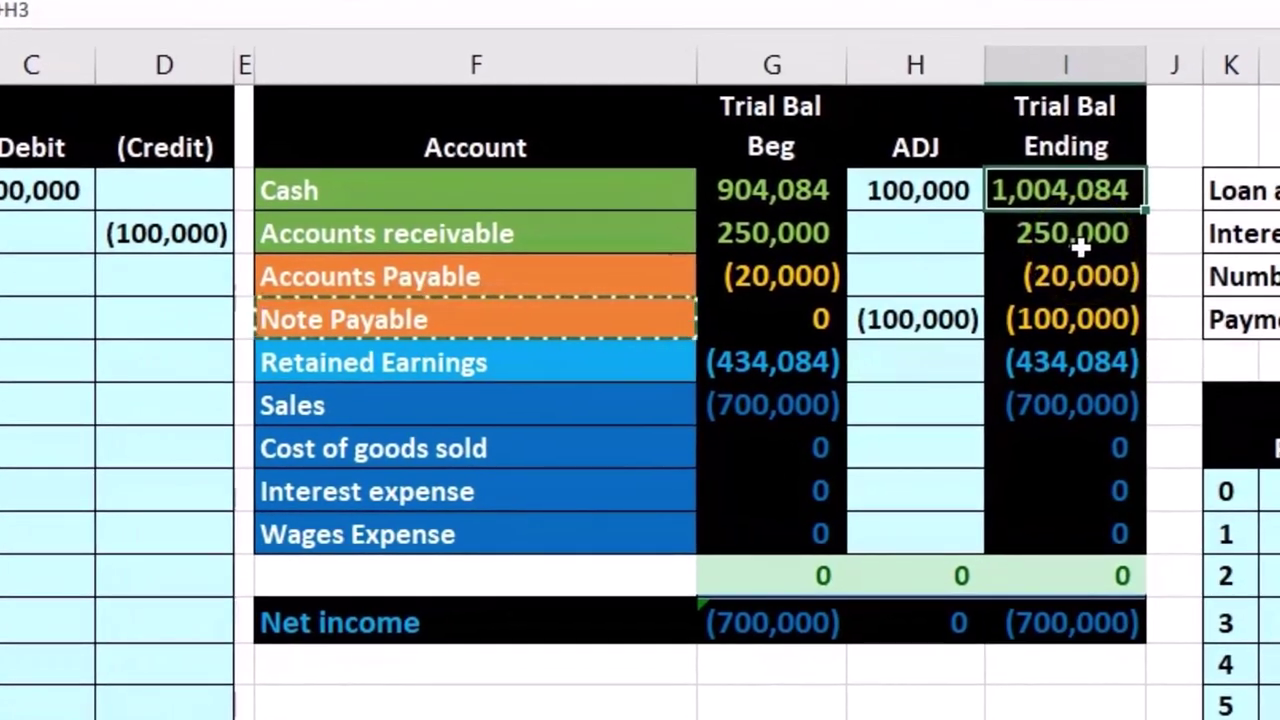
pyautogui.click(1115, 319)
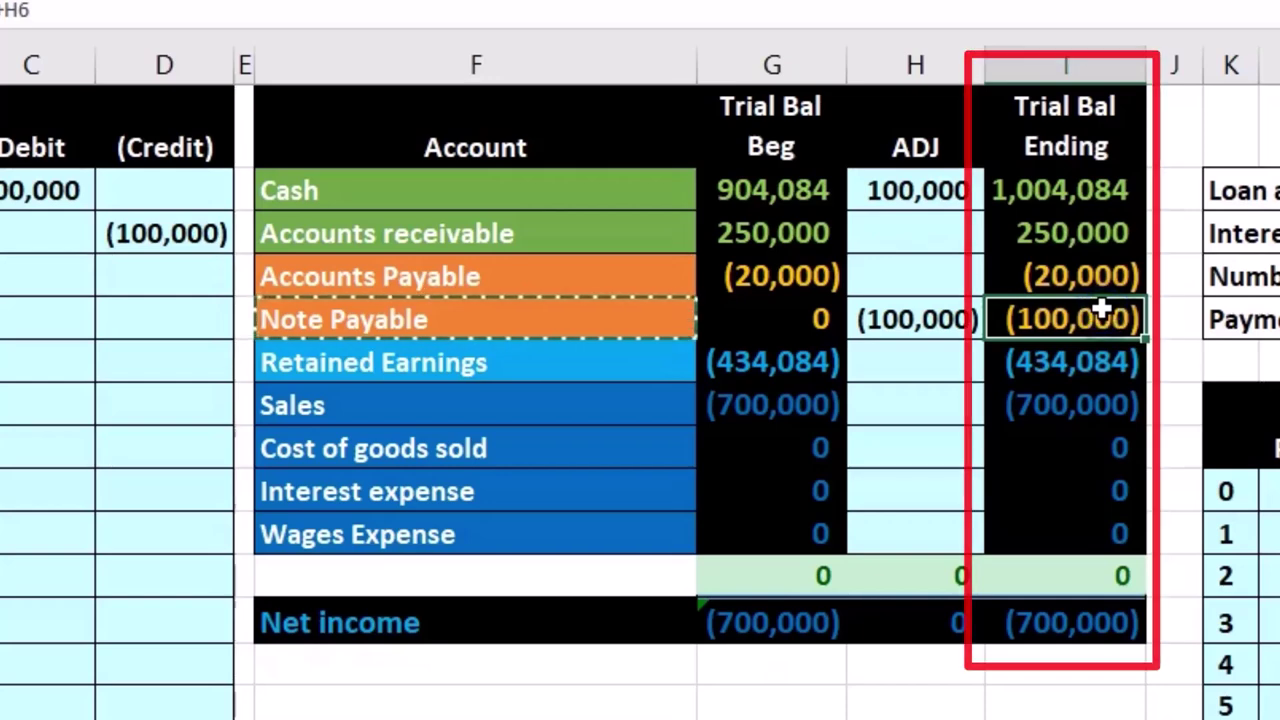
pyautogui.moveTo(1125, 388)
pyautogui.mouseDown()
pyautogui.moveTo(1100, 450)
pyautogui.moveTo(1106, 514)
pyautogui.mouseUp()
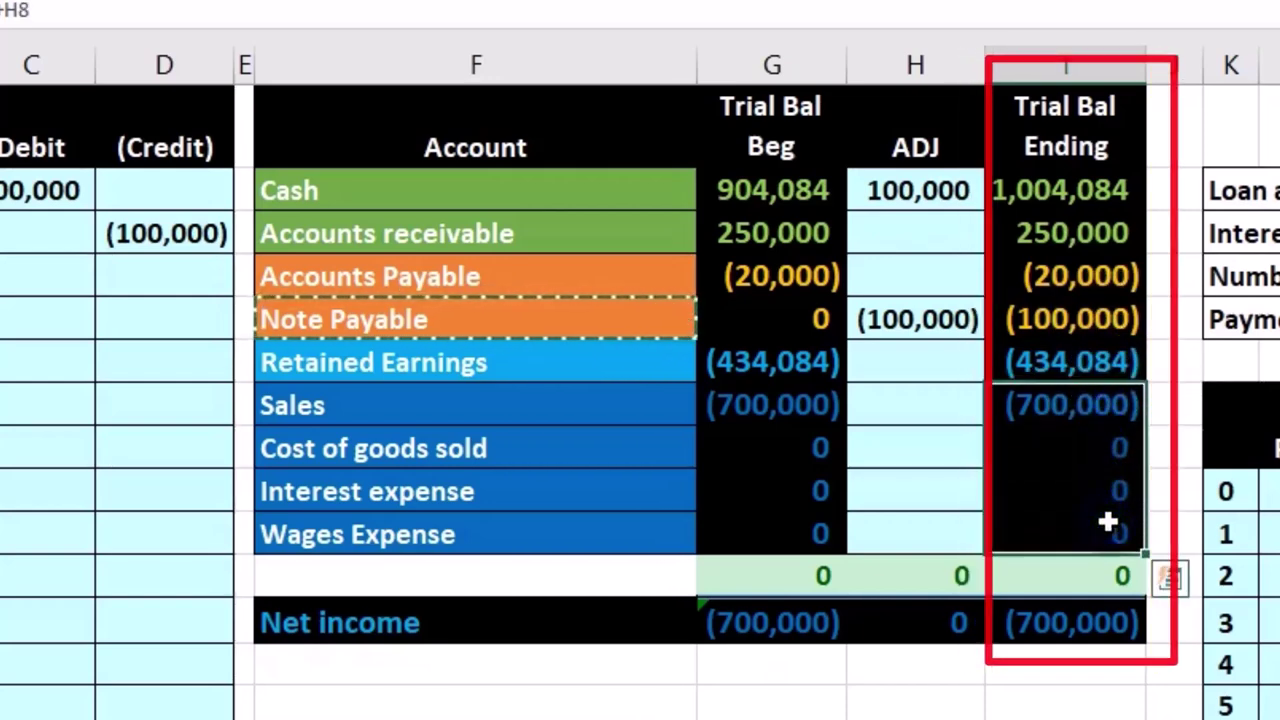